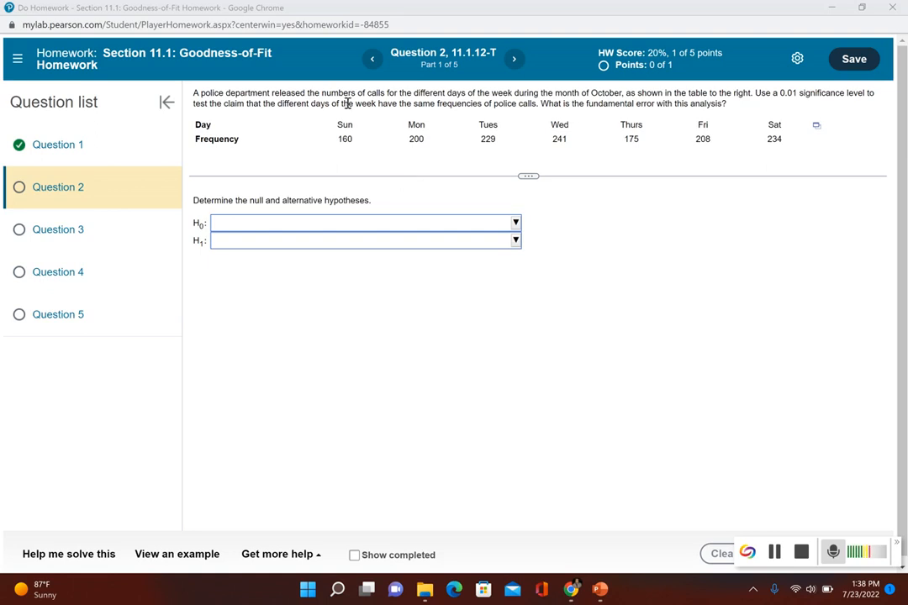
# Set the null hypothesis H0 to "Police calls occur with the same frequency on the different days of the week.".
pyautogui.moveTo(206, 103); pyautogui.dragTo(536, 107)
pyautogui.click(533, 224)
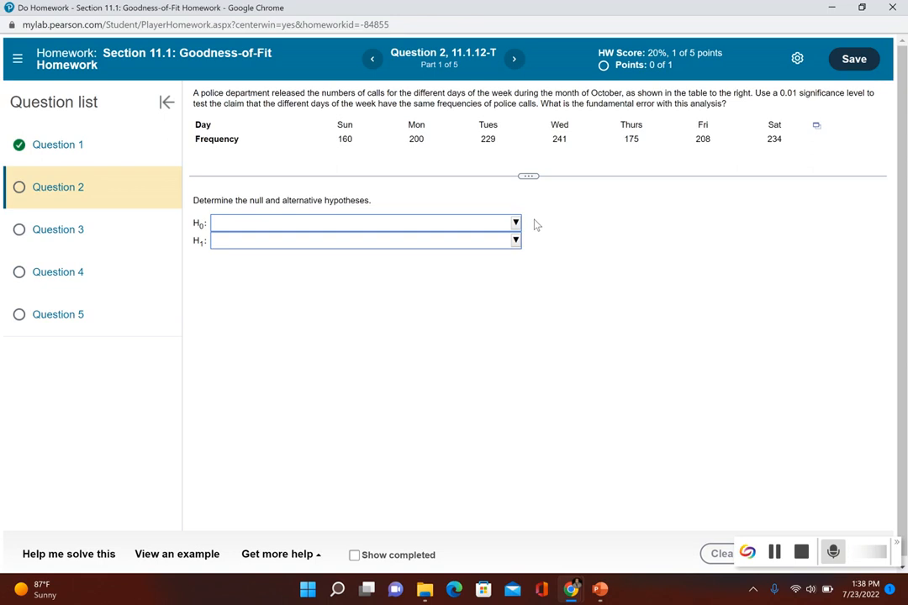
pyautogui.click(515, 223)
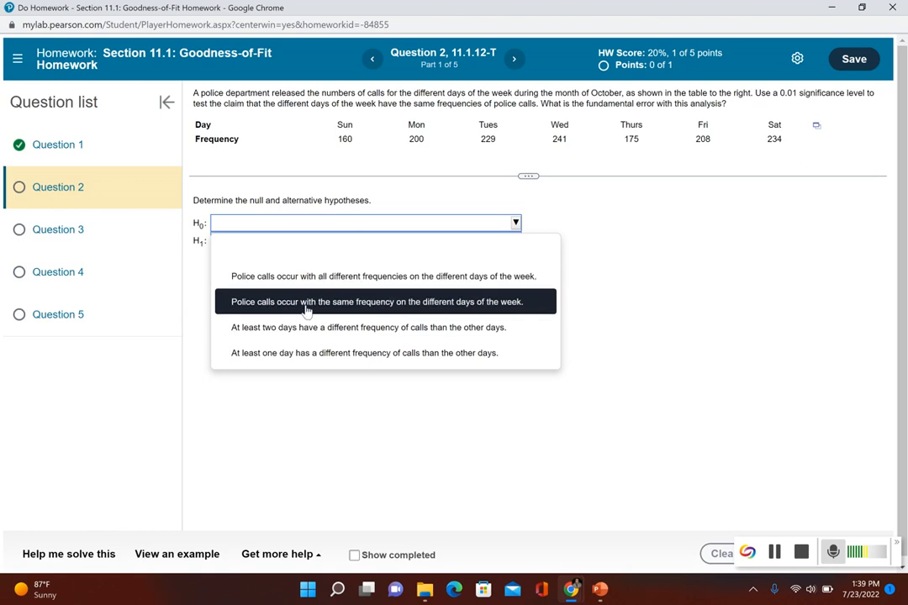
pyautogui.click(386, 306)
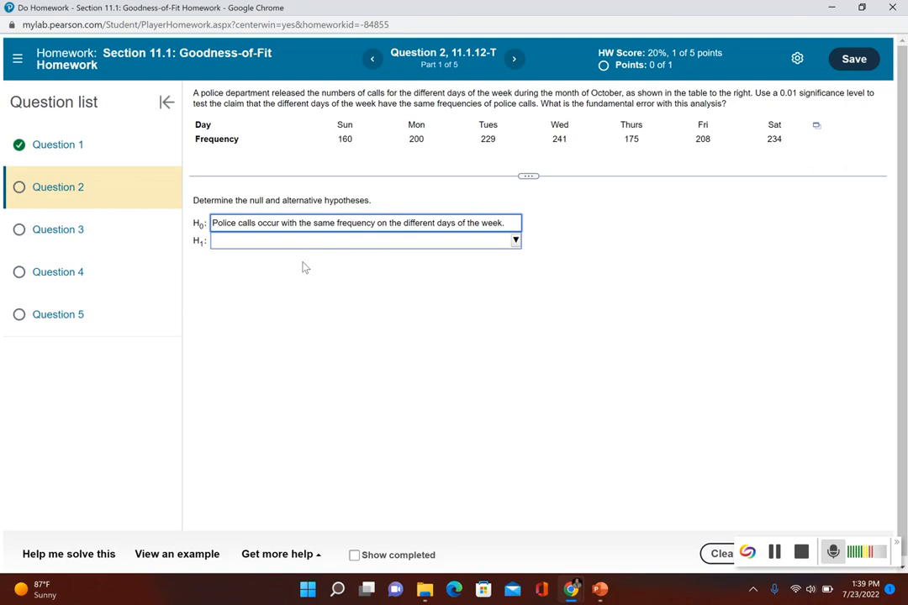
# Set H1 to "At least one day has a different frequency of calls than the other days" and submit the hypotheses for checking.
pyautogui.click(384, 245)
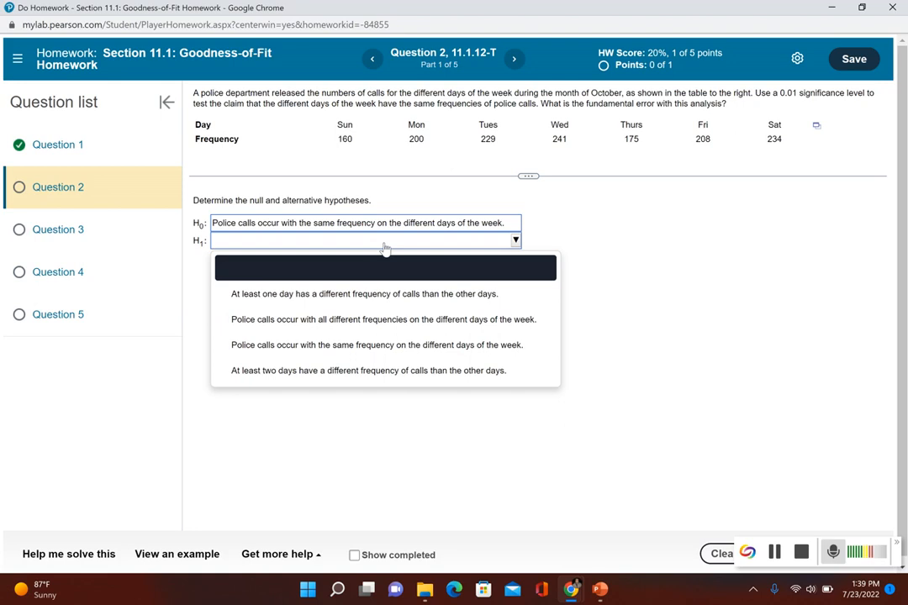
pyautogui.click(319, 294)
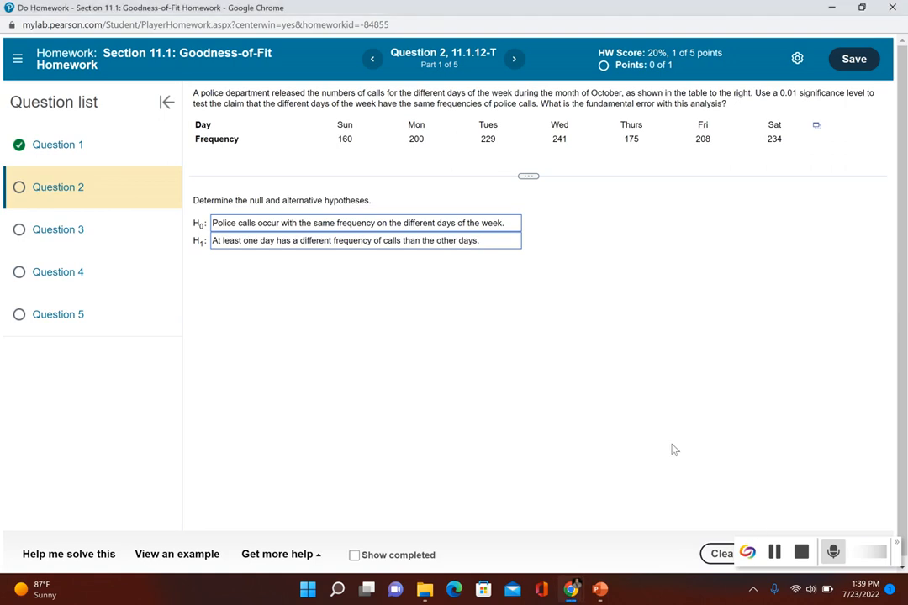
pyautogui.moveTo(864, 548); pyautogui.dragTo(836, 507)
pyautogui.click(832, 556)
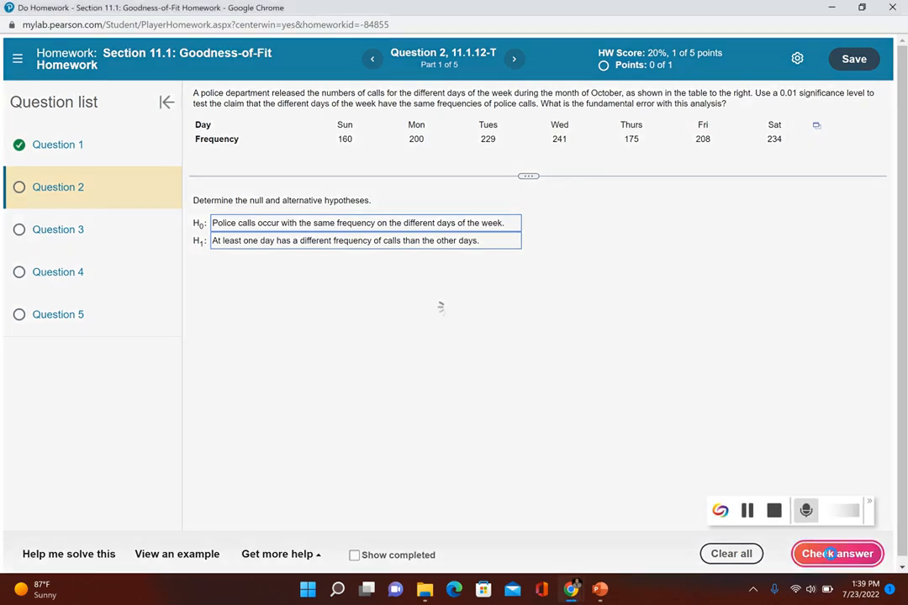
pyautogui.click(468, 334)
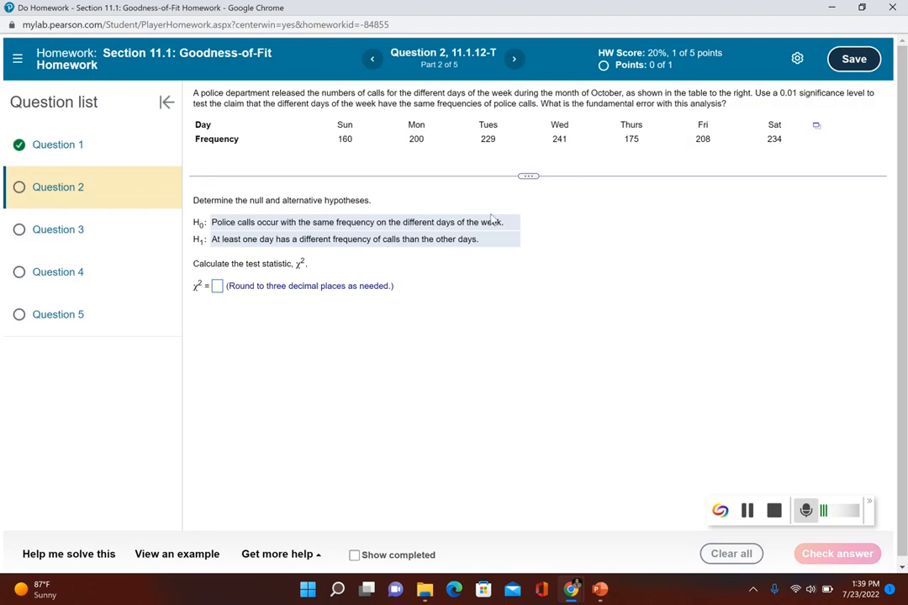
# Open the question's data table in StatCrunch and arrange the homework and StatCrunch windows side by side.
pyautogui.click(815, 125)
pyautogui.click(750, 149)
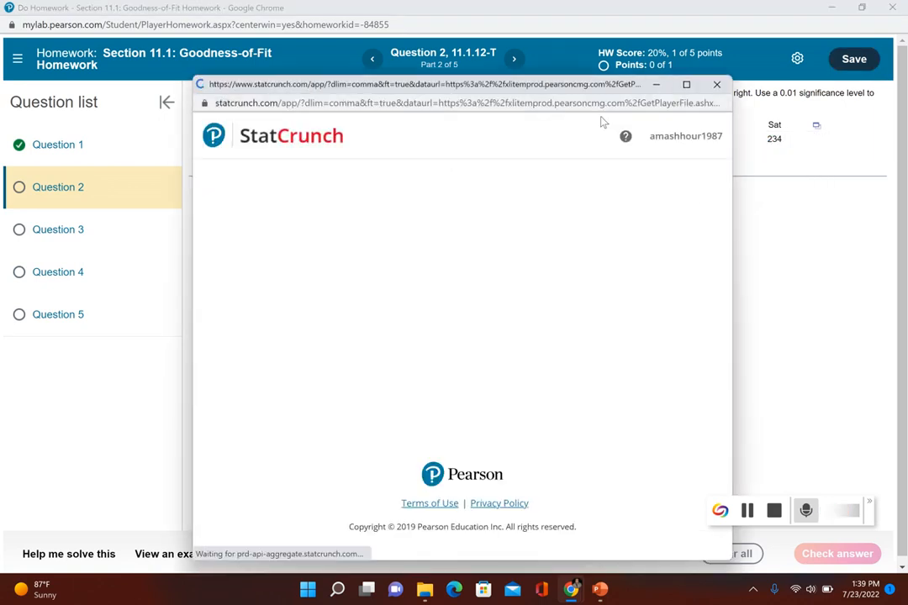
pyautogui.moveTo(864, 9)
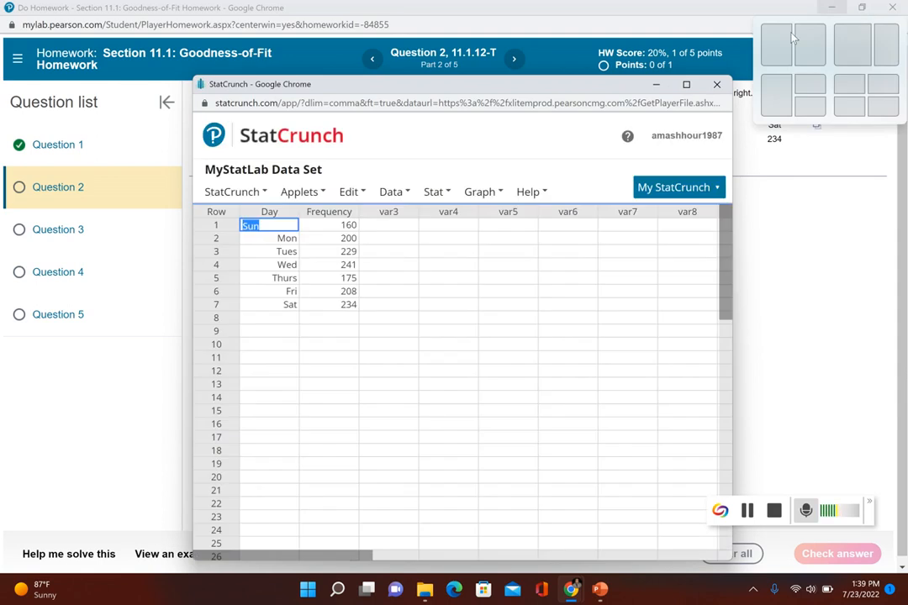
pyautogui.click(775, 52)
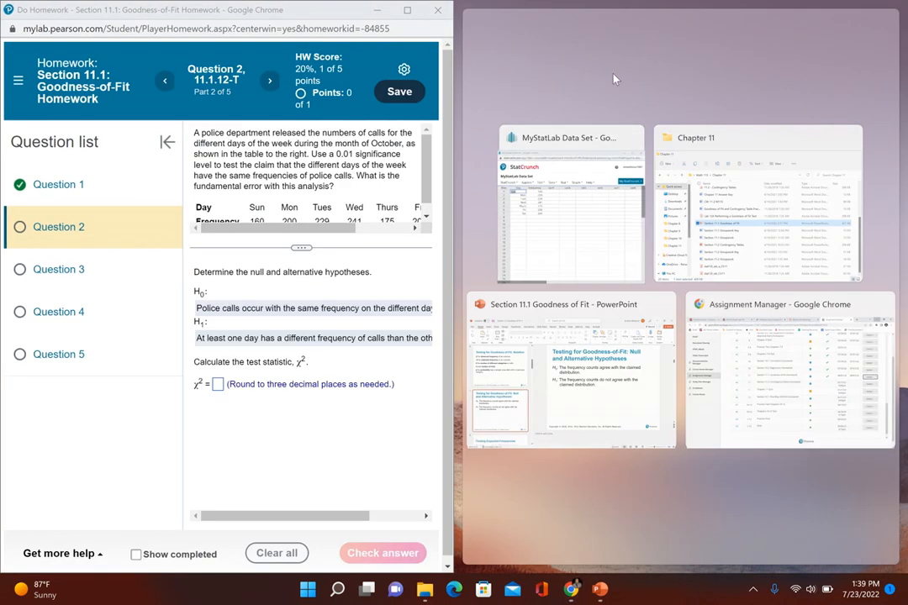
pyautogui.click(578, 229)
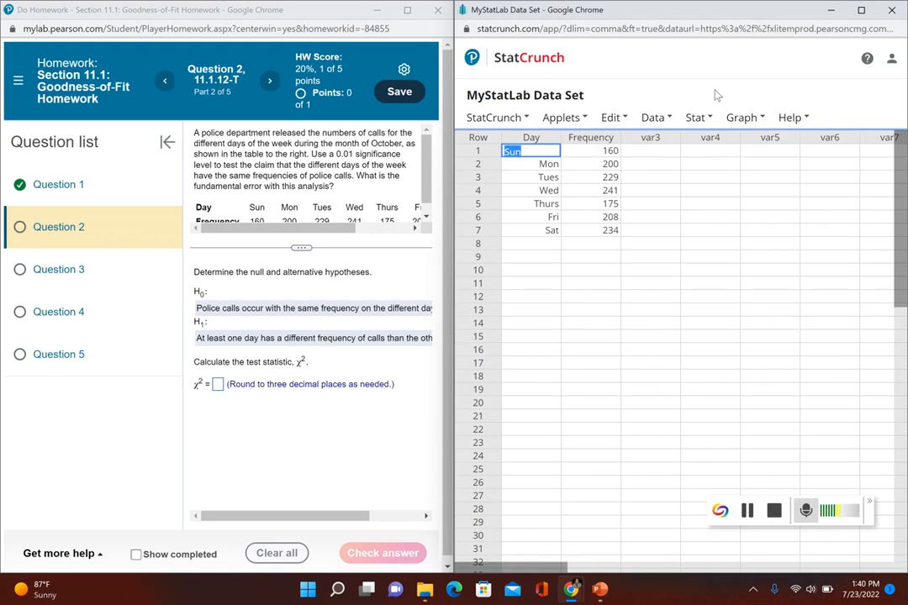
# Run a Chi-Square goodness-of-fit test with Frequency as the observed column and expected set to all cells in equal proportion.
pyautogui.click(695, 118)
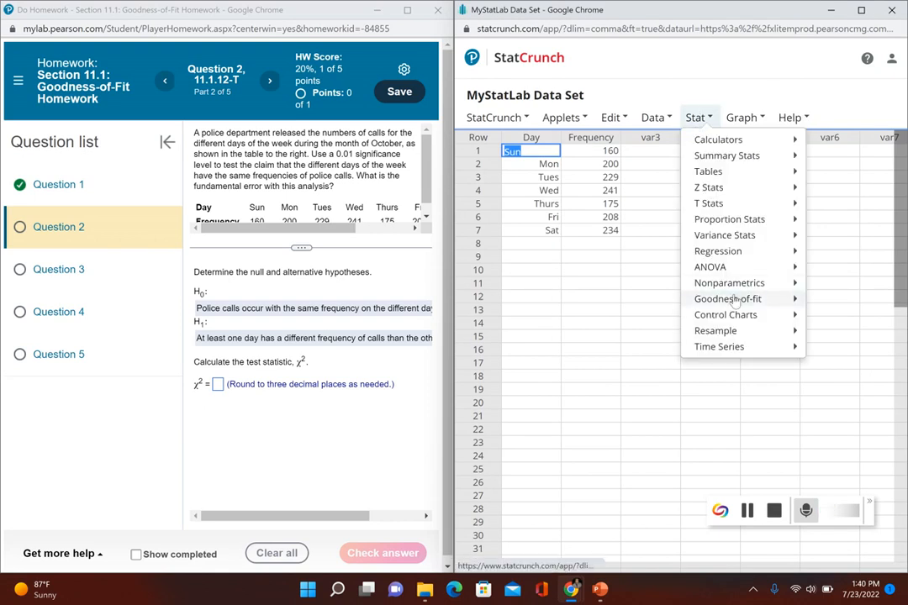
pyautogui.moveTo(728, 298)
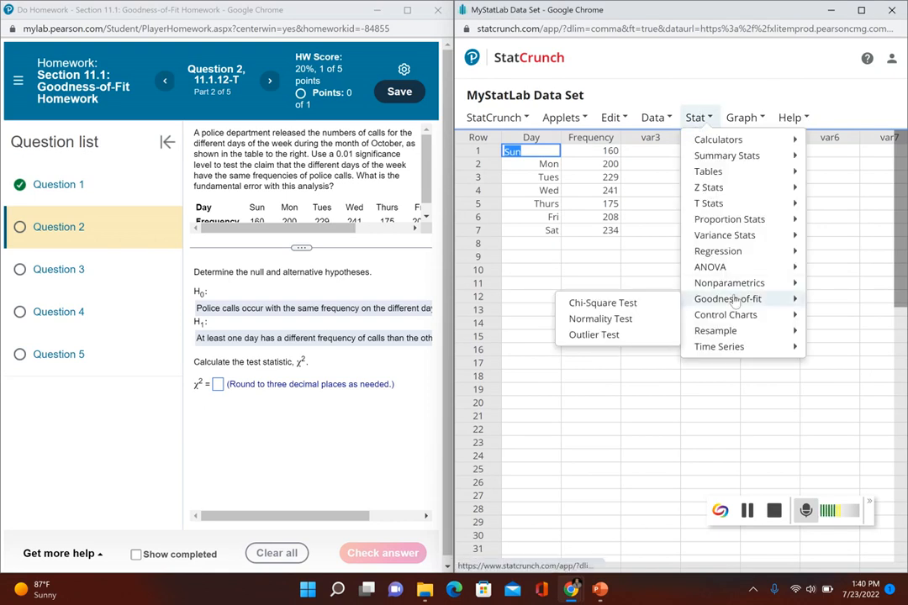
pyautogui.click(641, 304)
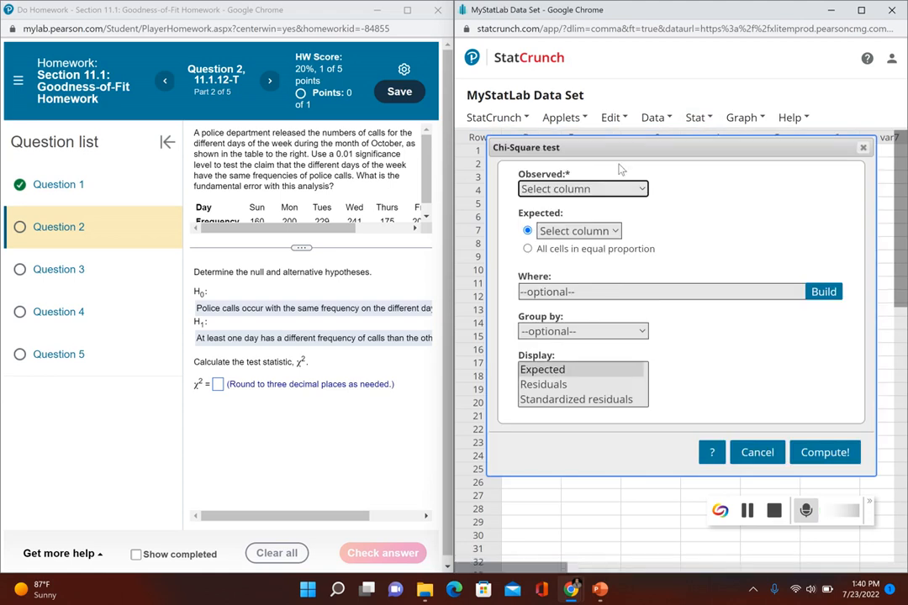
pyautogui.click(559, 189)
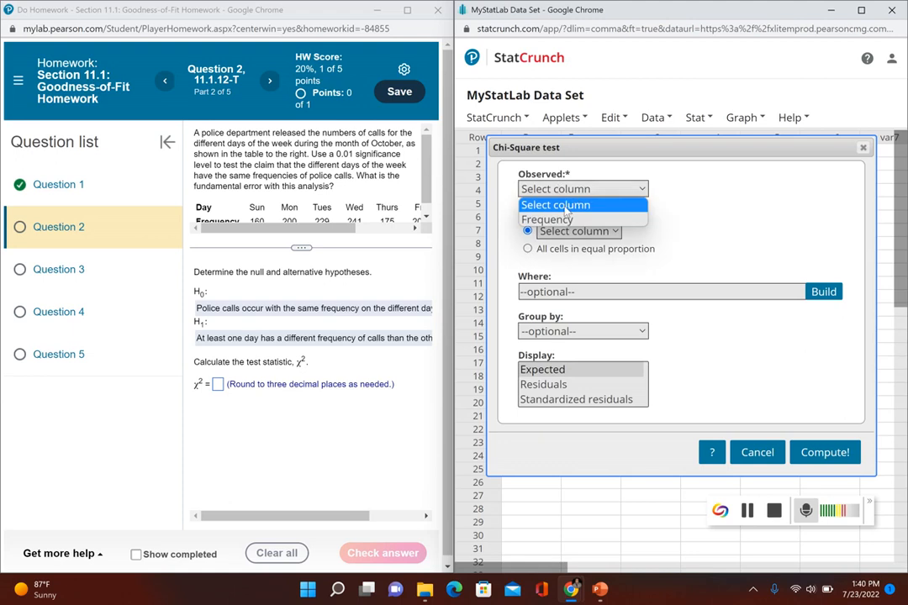
pyautogui.moveTo(636, 148); pyautogui.dragTo(657, 233)
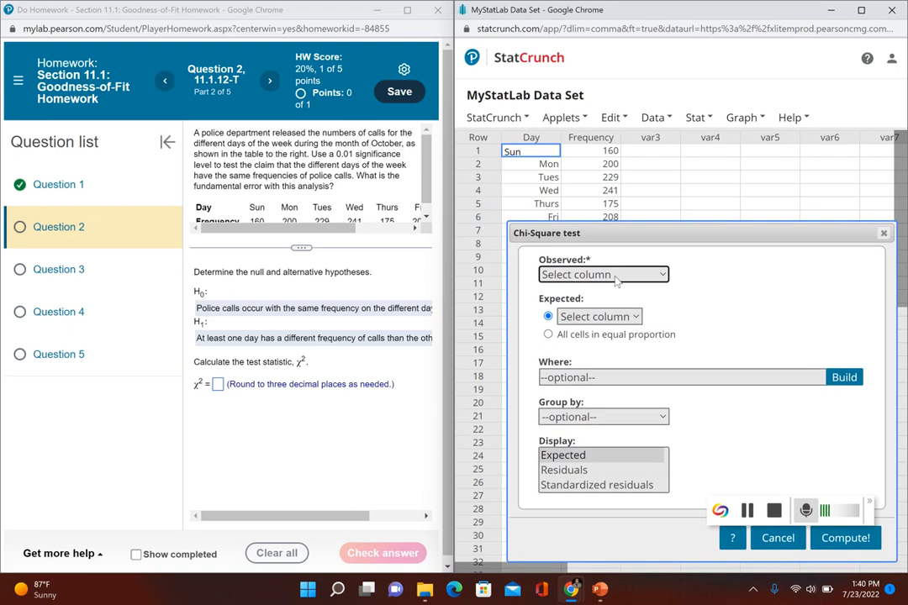
pyautogui.click(588, 275)
pyautogui.click(595, 306)
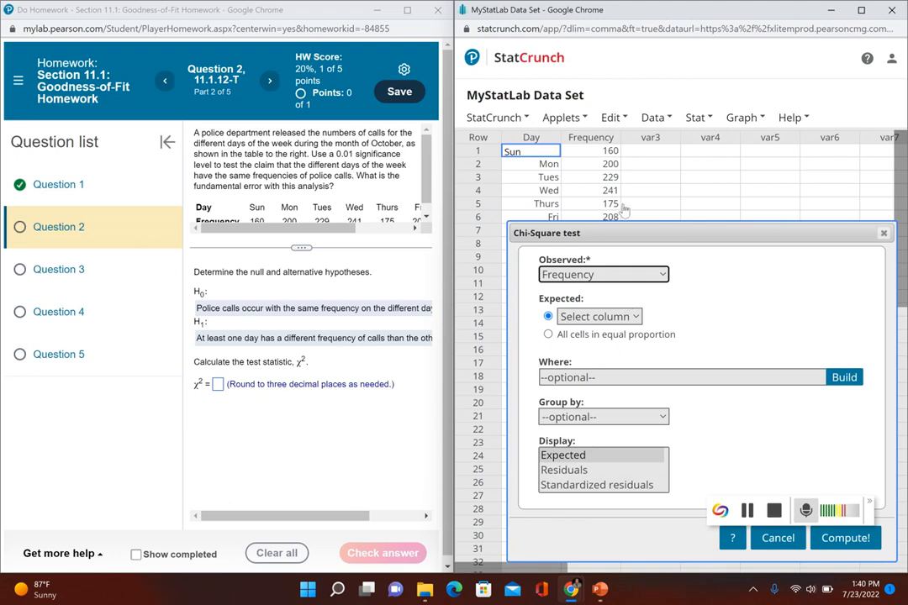
pyautogui.click(548, 335)
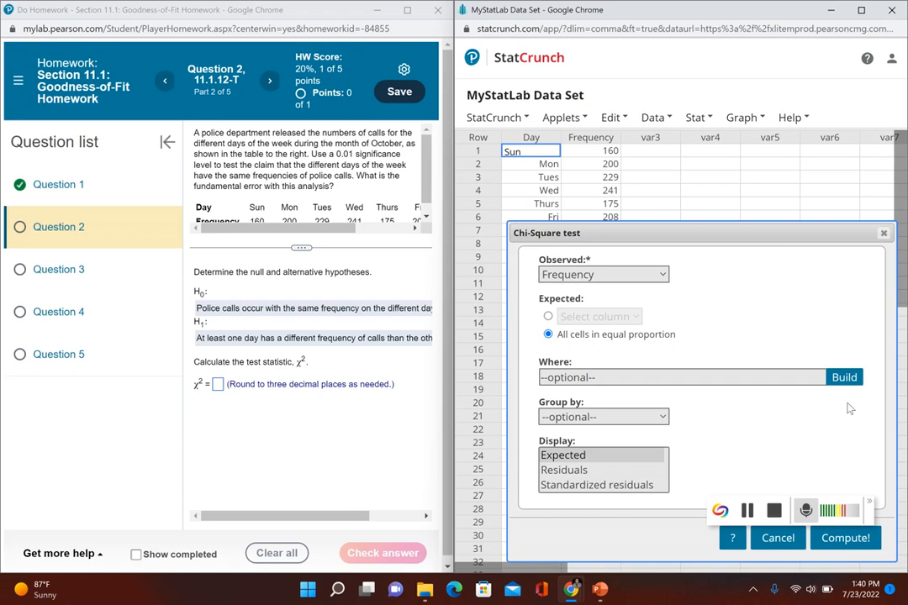
pyautogui.click(833, 541)
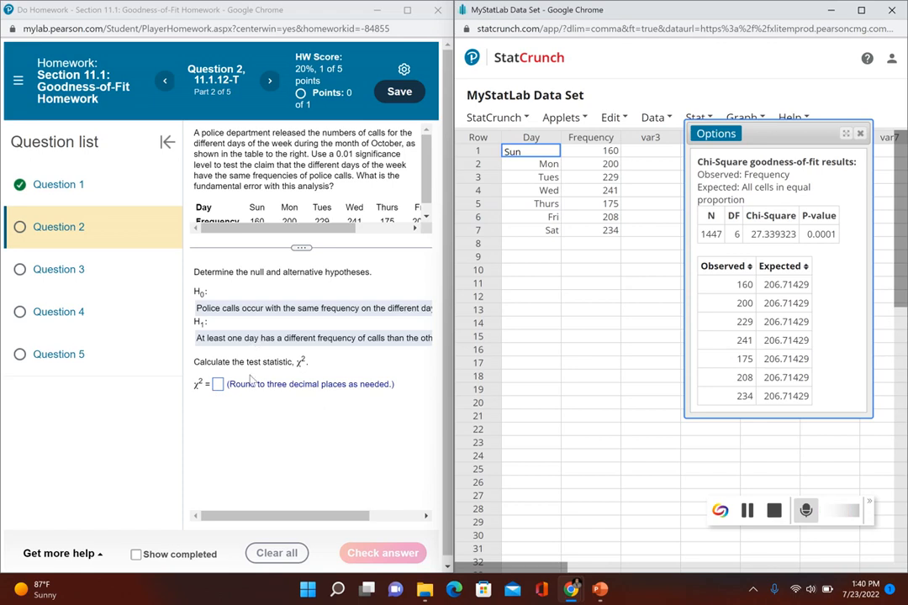
# Answer the χ² test statistic in the homework with 27.339 and submit it for checking.
pyautogui.click(219, 387)
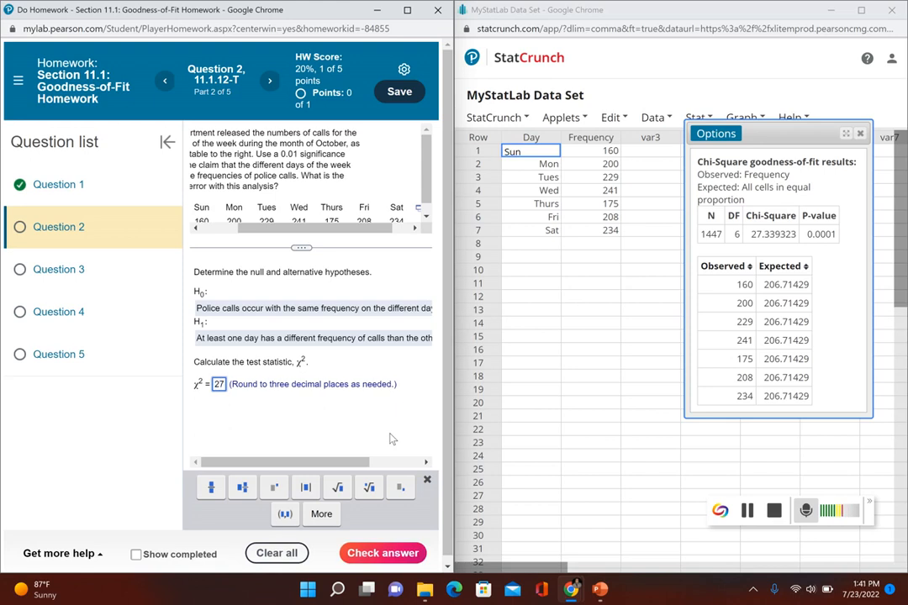
pyautogui.write('27.33')
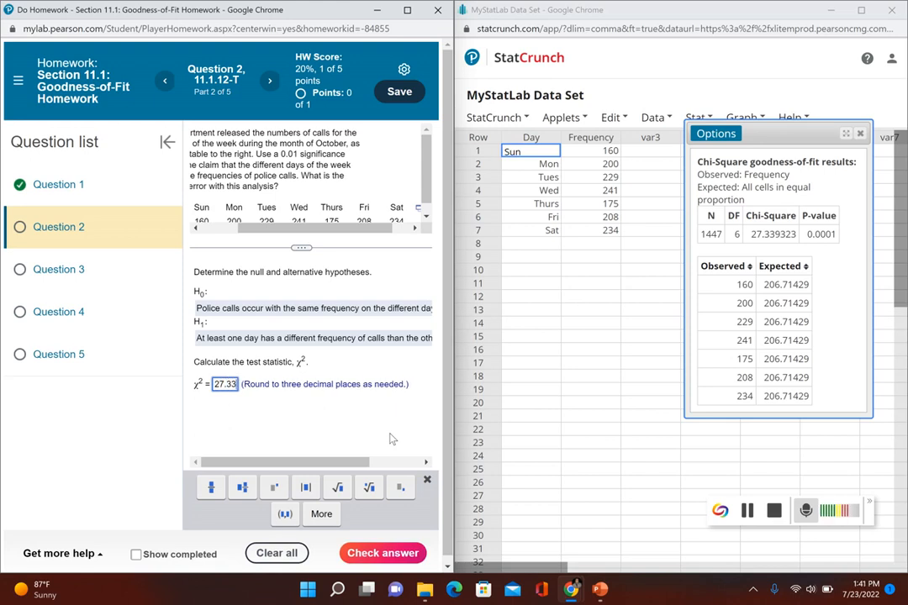
pyautogui.write('9')
pyautogui.press('Return')
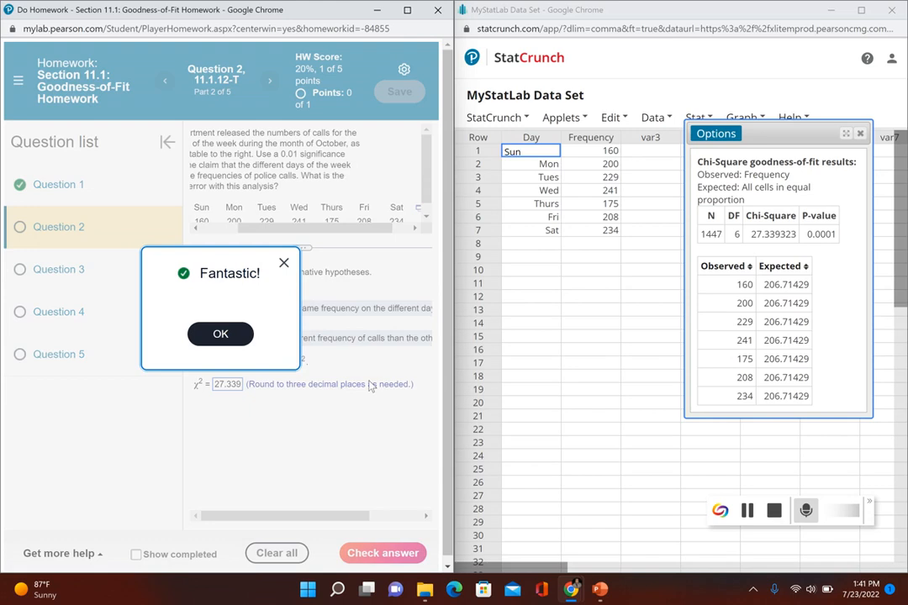
pyautogui.click(220, 334)
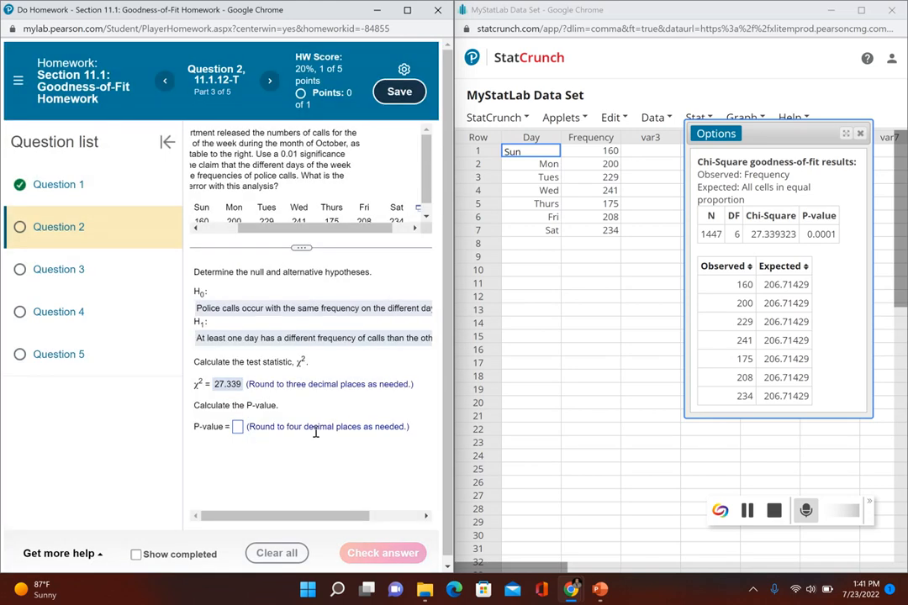
# Answer the P-value with 0.0001 and submit it for checking.
pyautogui.click(238, 427)
pyautogui.write('0.000')
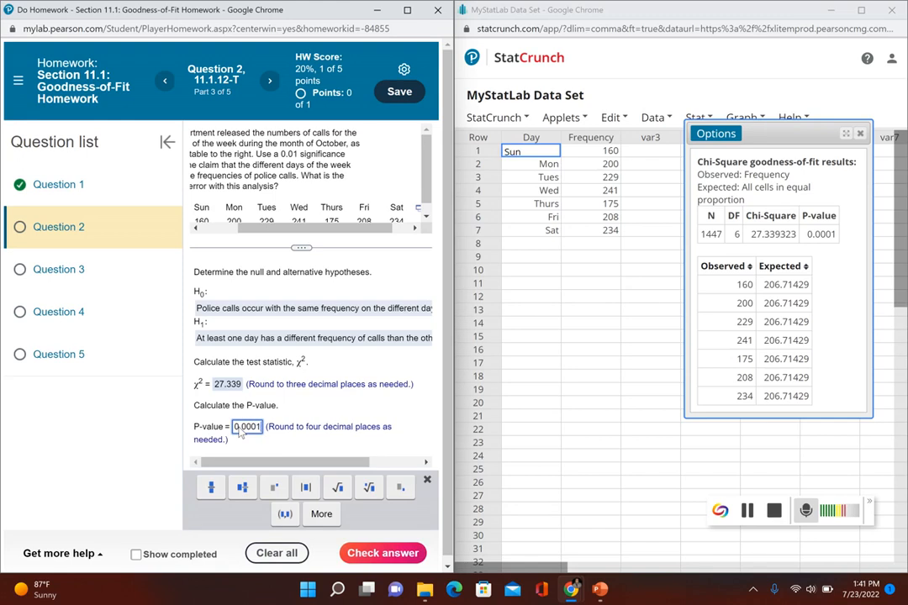
pyautogui.write('1')
pyautogui.press('Return')
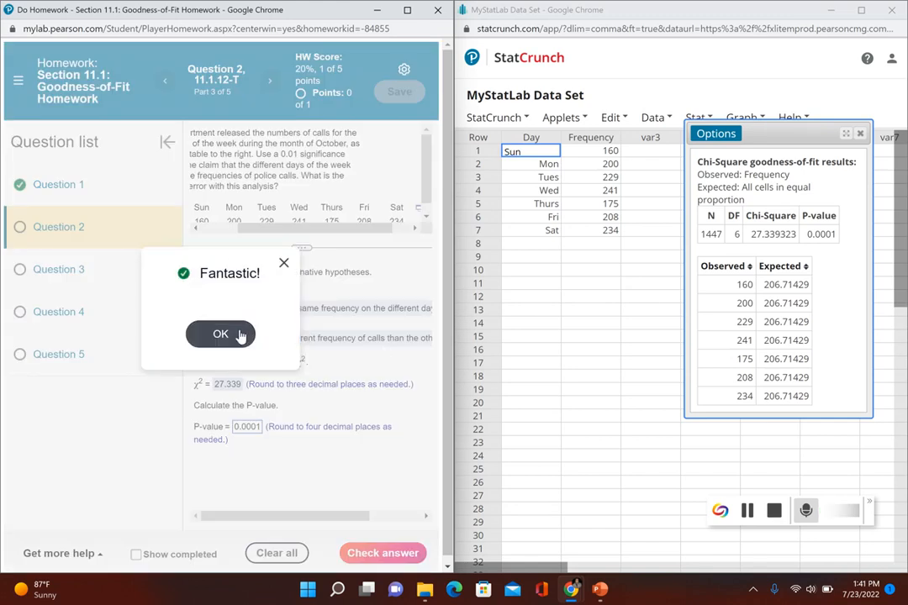
pyautogui.click(220, 334)
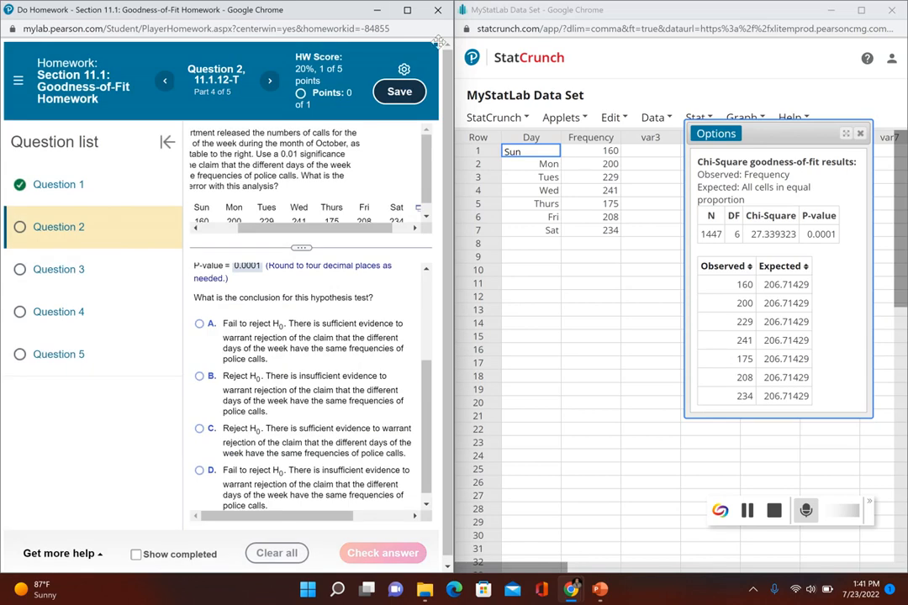
# Maximize the homework window and submit conclusion C, reject H0 with sufficient evidence to warrant rejection of the claim.
pyautogui.click(408, 11)
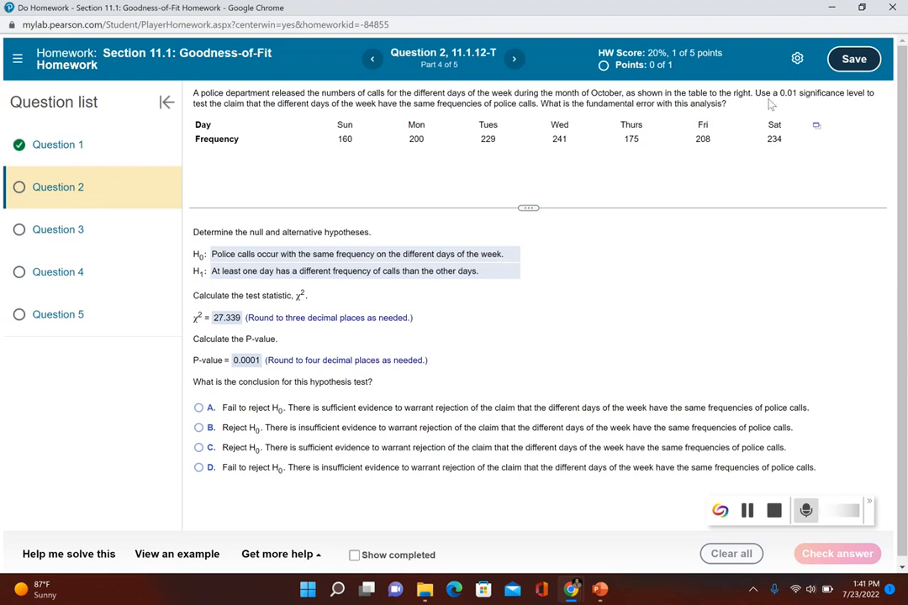
pyautogui.moveTo(755, 92); pyautogui.dragTo(870, 93)
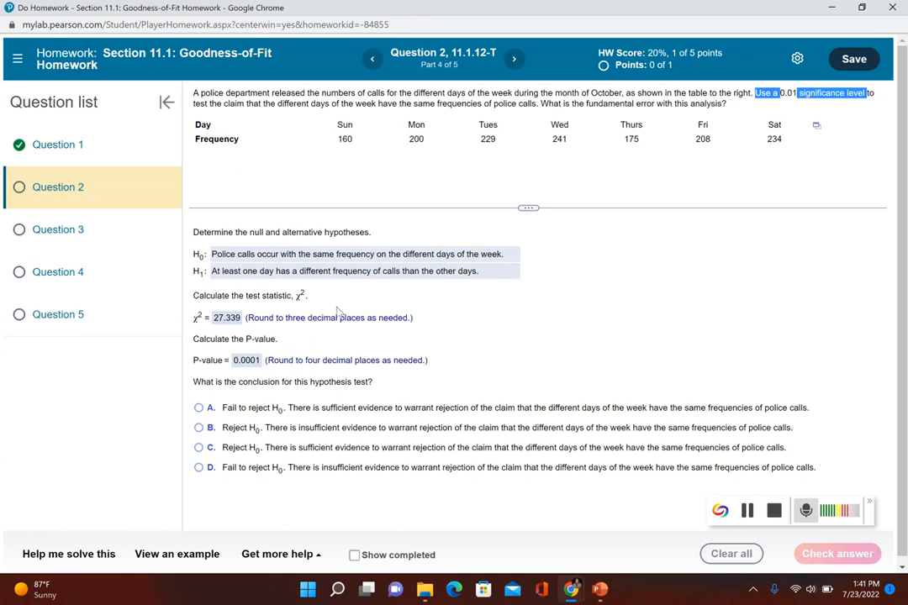
pyautogui.click(199, 448)
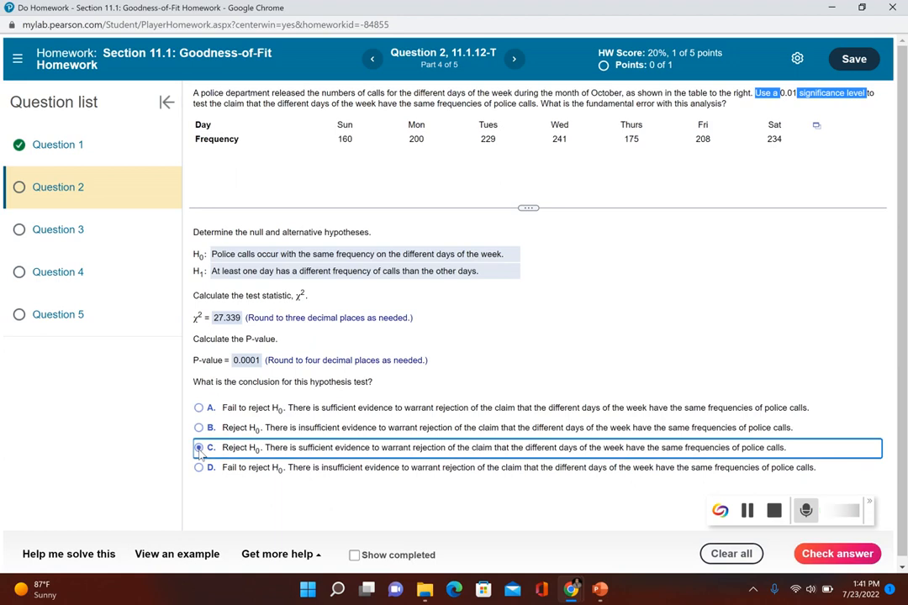
pyautogui.press('Return')
pyautogui.click(421, 333)
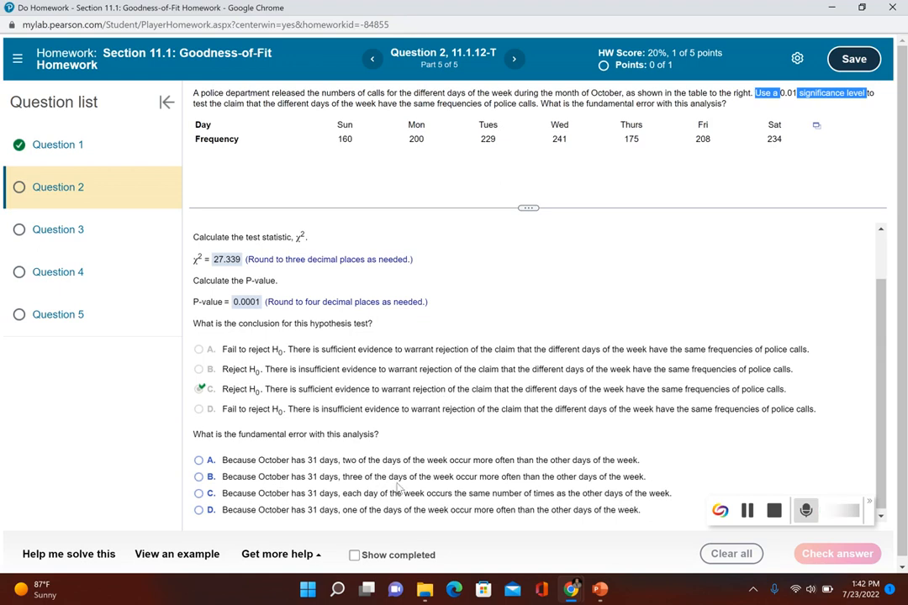
# Submit option B as the fundamental error, that three days of the week occur more often in October, and dismiss the feedback.
pyautogui.click(267, 476)
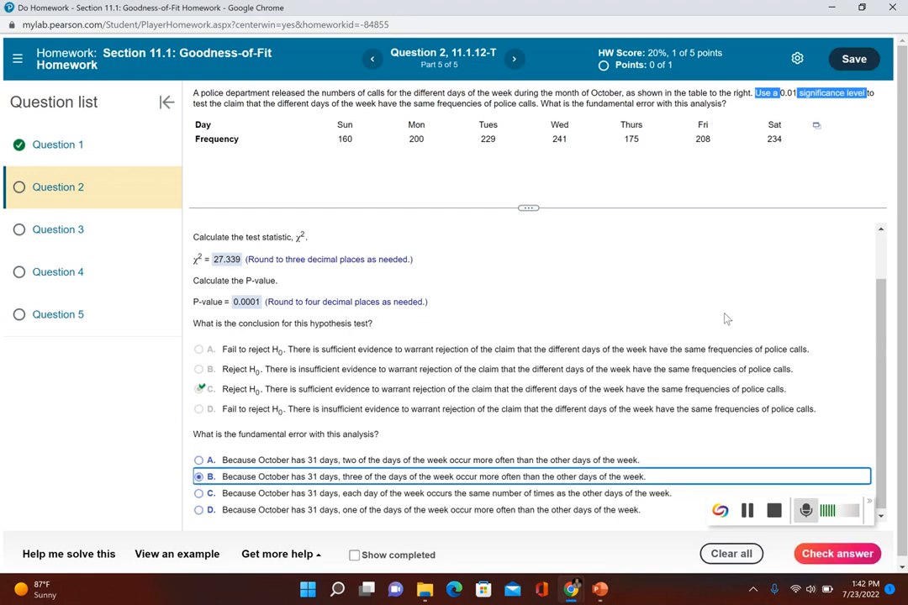
pyautogui.press('Return')
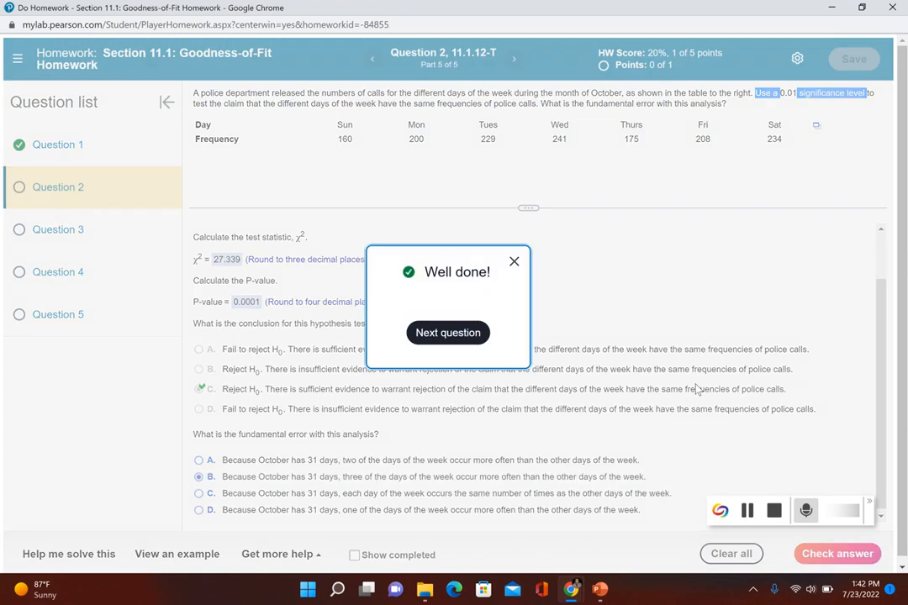
pyautogui.click(514, 261)
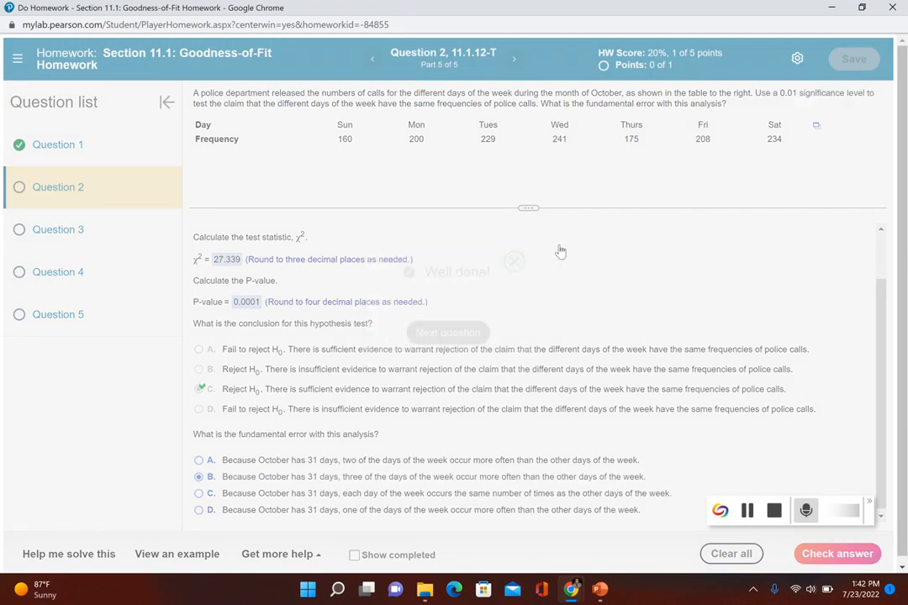